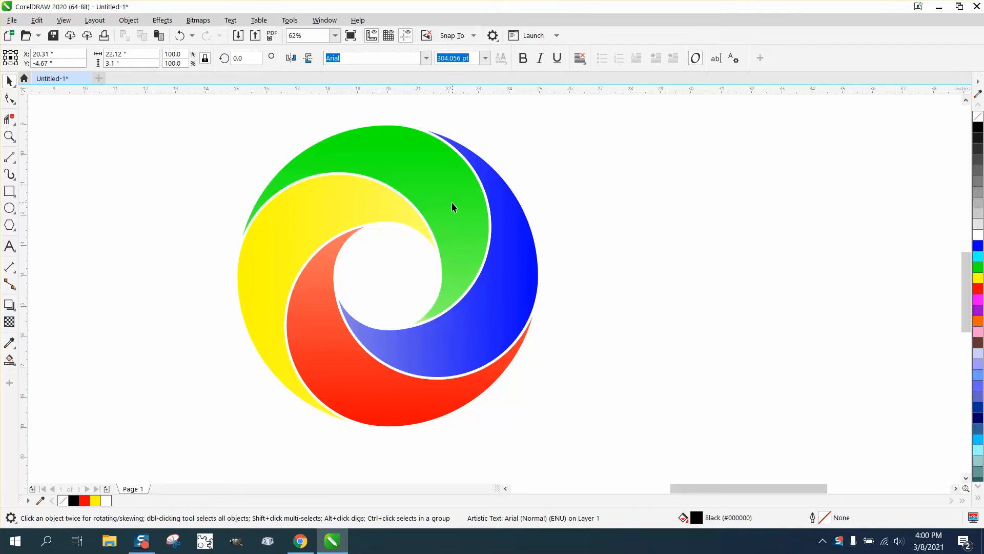
Step: Move the complete four-colour swirl from the page centre to an empty area near the page's right edge
scroll(441, 195, down, 2)
scroll(394, 173, down, 2)
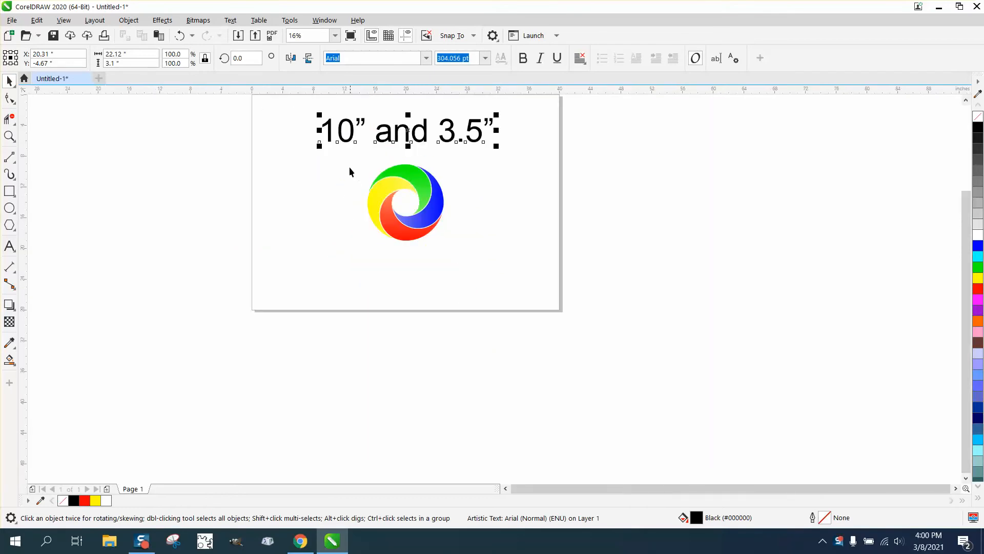
drag(349, 163, 487, 251)
drag(408, 207, 511, 196)
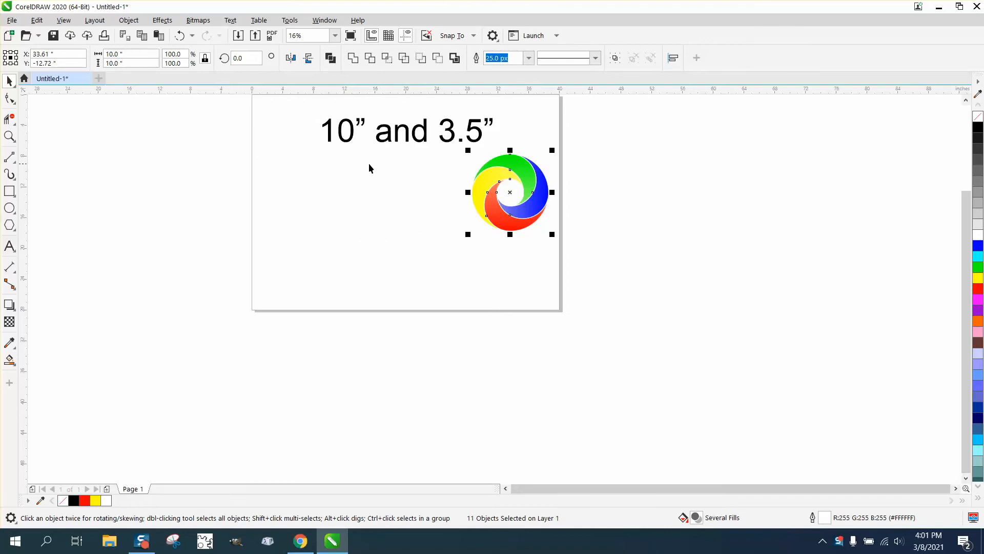
Step: Draw a circle, set its diameter to 10 inches and centre it on the page
click(9, 207)
drag(403, 174, 319, 257)
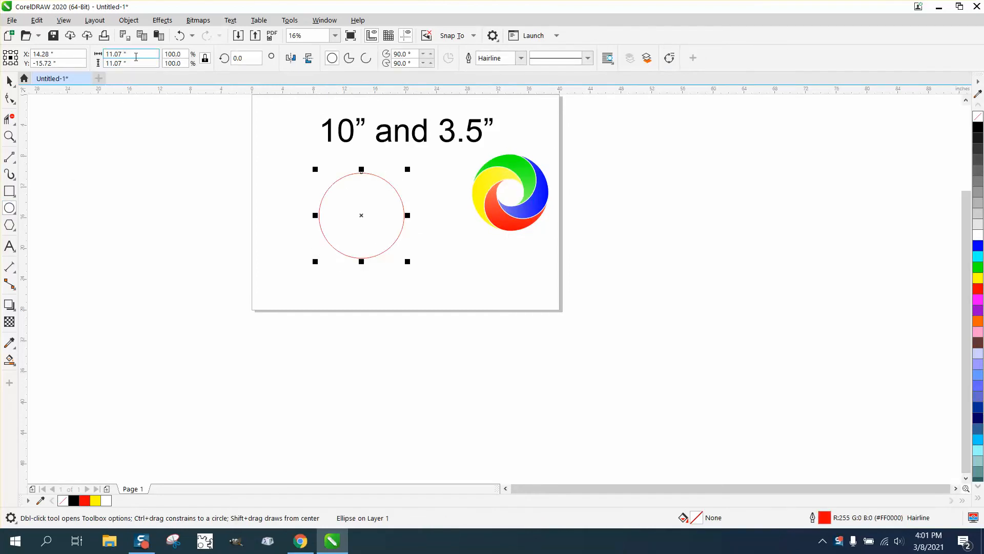
drag(149, 54, 35, 54)
text(10)
key(Return)
key(p)
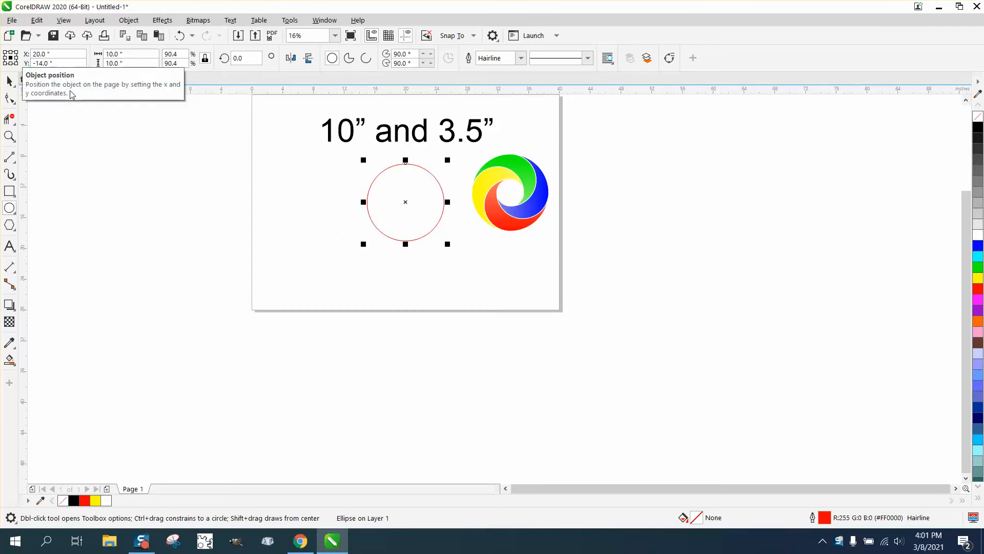
Step: Create a concentric copy of the 10-inch circle with a diameter of 3.5 inches
drag(134, 55, 16, 58)
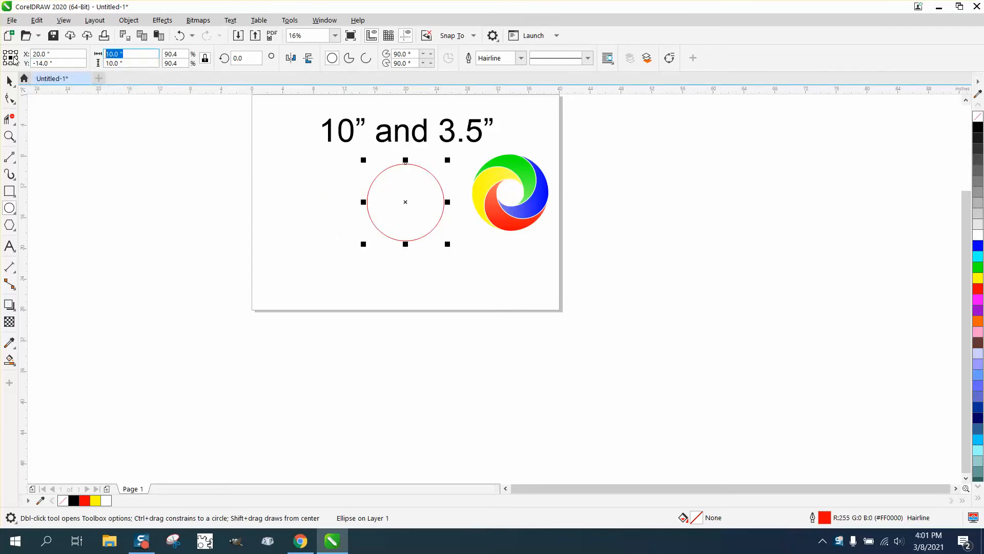
text(3.5)
key(Return)
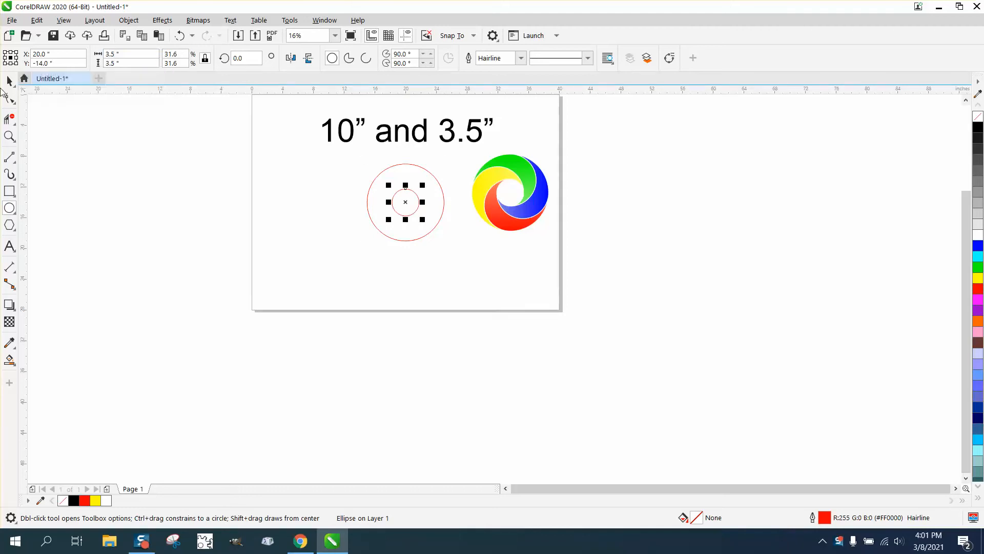
Step: Measure the distance from the small circle's bottom quadrant to the large circle's top quadrant without placing a dimension
click(9, 136)
drag(370, 156, 531, 284)
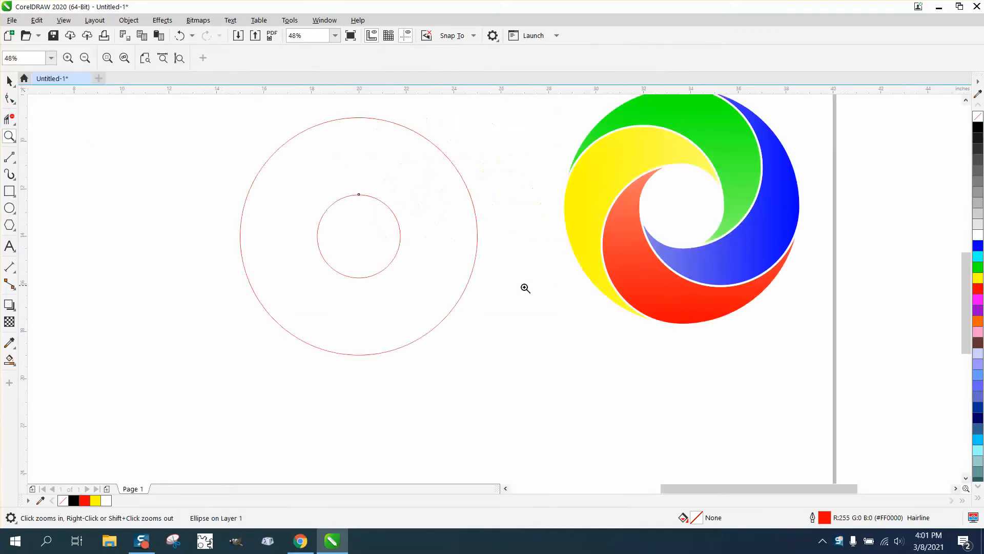
click(14, 270)
click(39, 267)
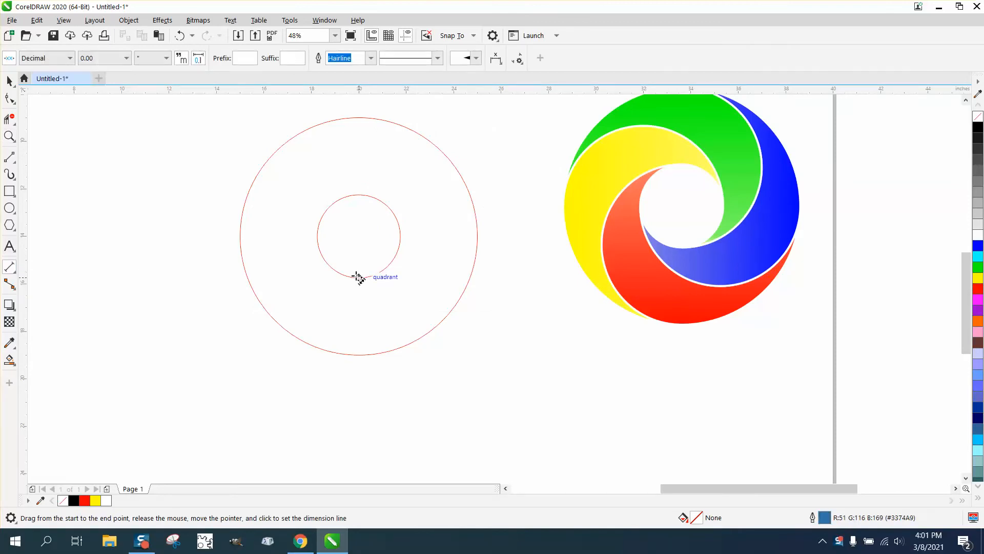
drag(358, 277, 358, 119)
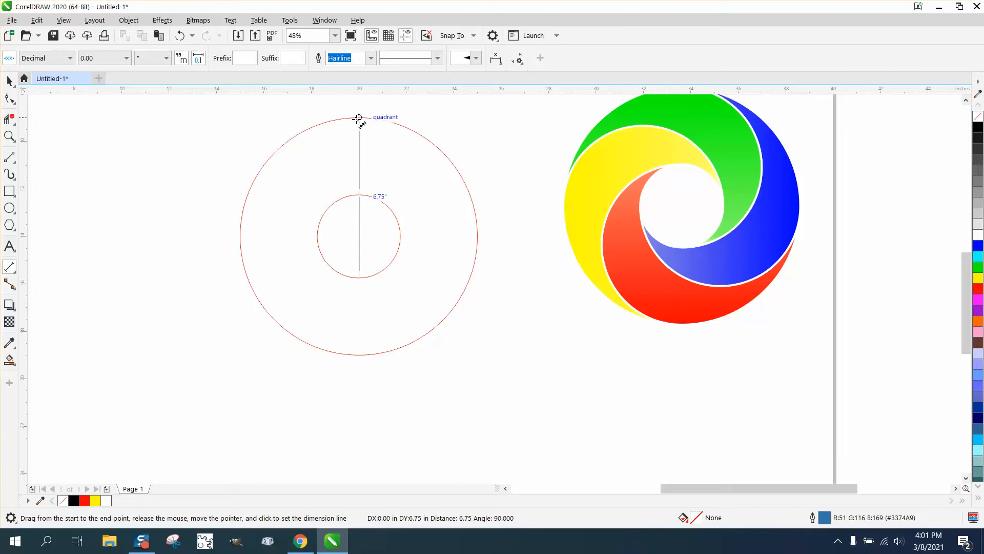
drag(359, 118, 358, 119)
key(Escape)
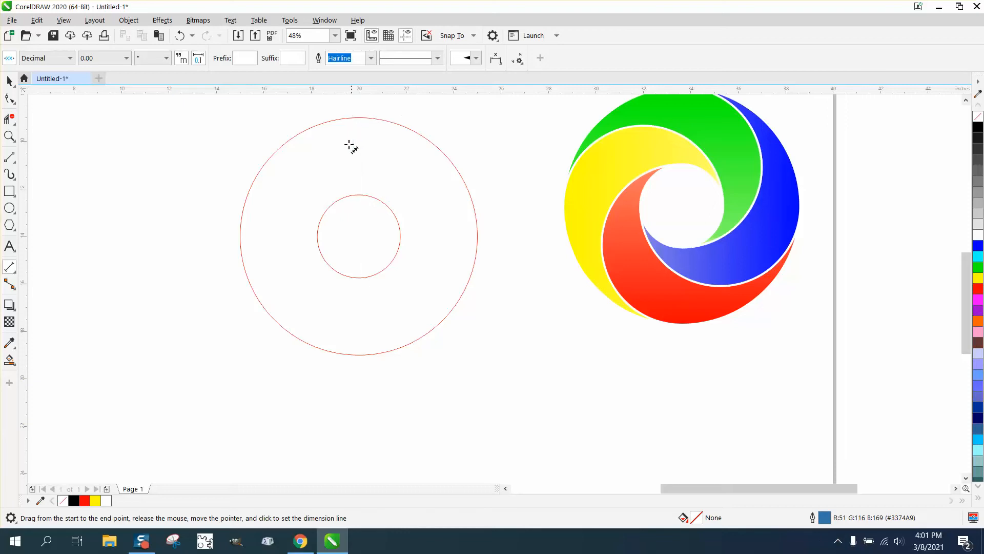
Step: Draw a third circle, set its diameter to 6.75 inches and centre it on the page
click(9, 208)
mouse_move(210, 180)
mouse_down()
mouse_move(137, 279)
mouse_move(65, 324)
mouse_up()
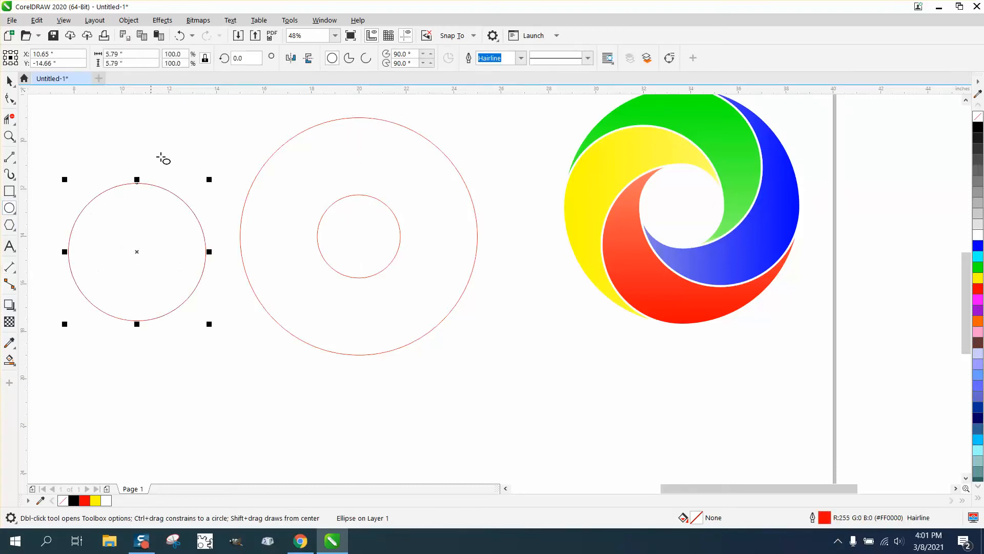
click(135, 54)
text(6.75)
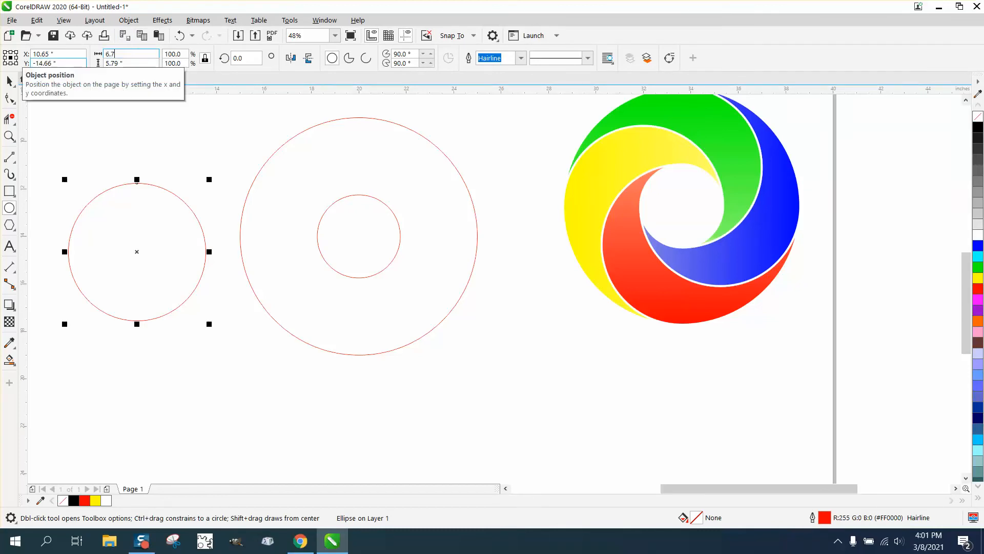
key(Return)
key(p)
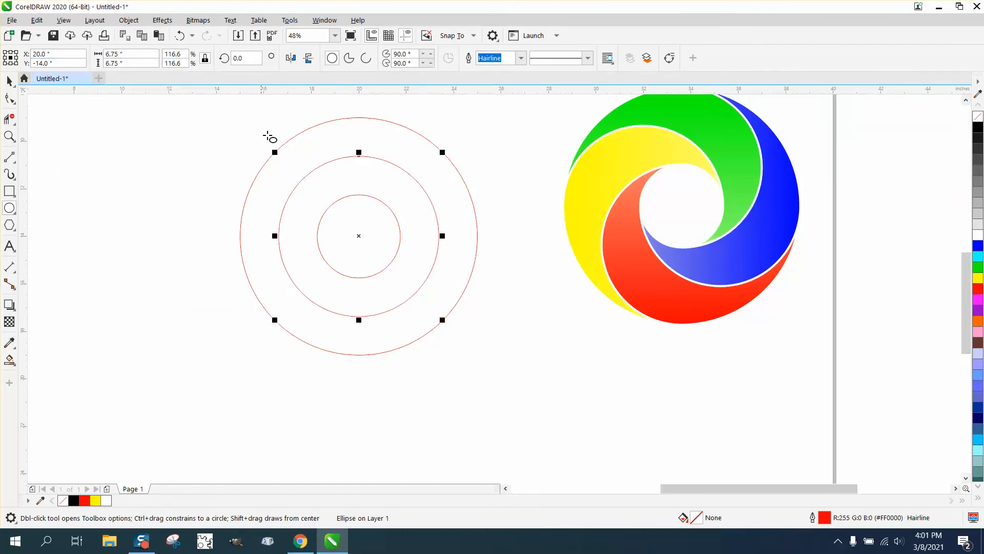
Step: Move the 6.75-inch circle up to meet the small circle's bottom quadrant, and place a copy touching the large circle's bottom quadrant
click(9, 80)
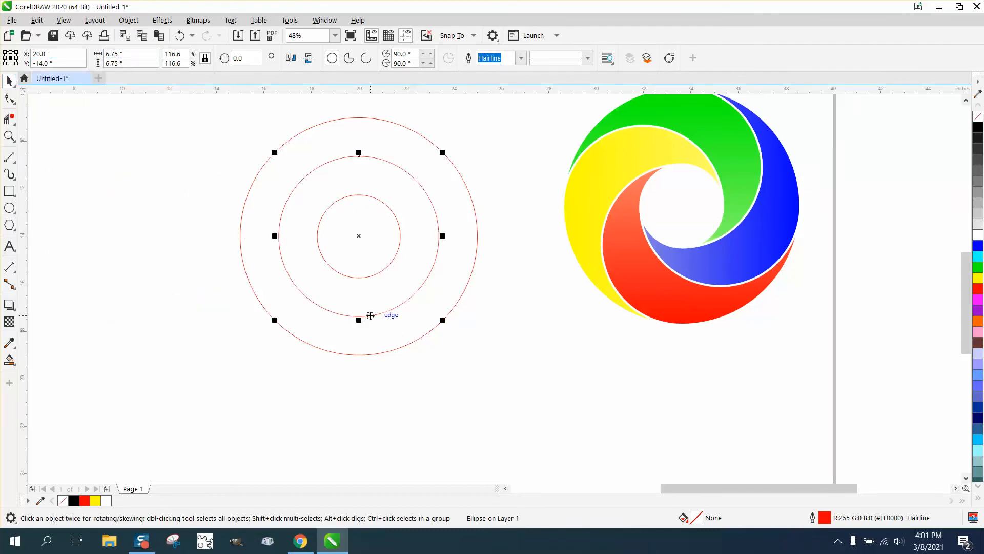
click(355, 374)
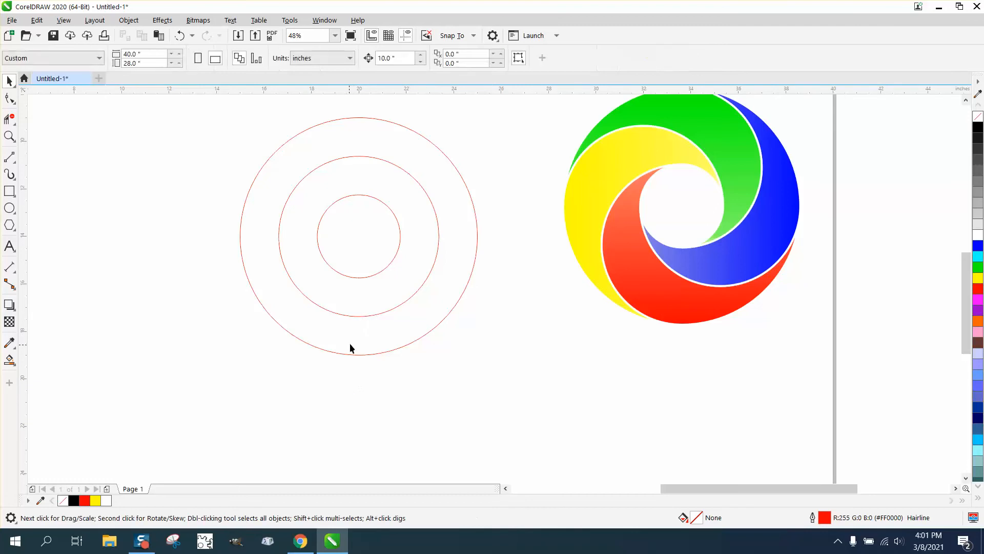
click(359, 316)
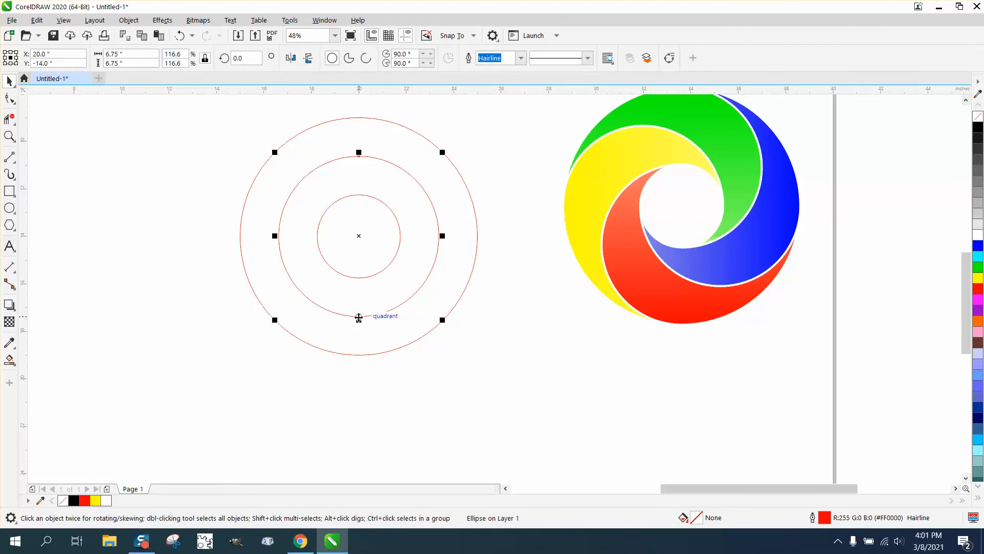
click(359, 317)
drag(360, 316, 363, 280)
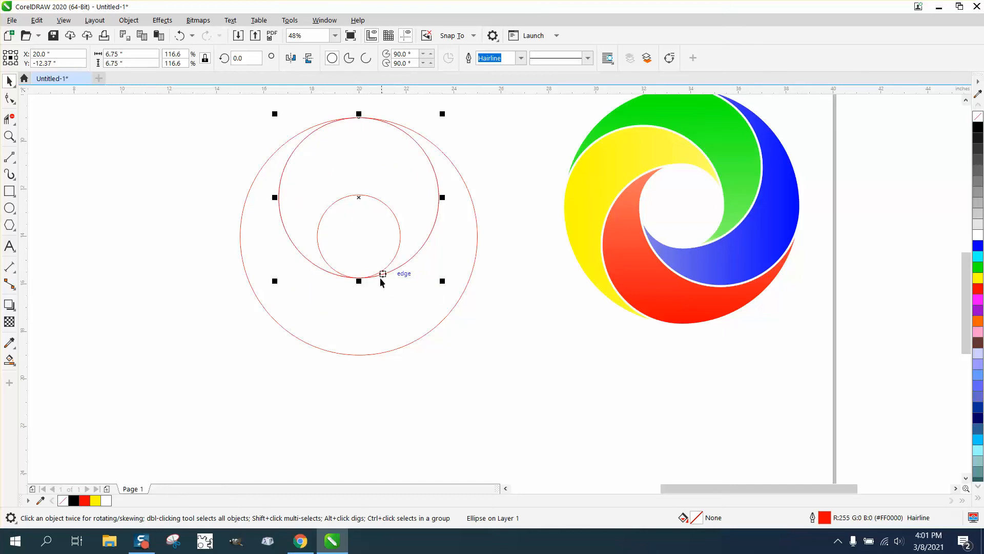
drag(363, 278, 357, 349)
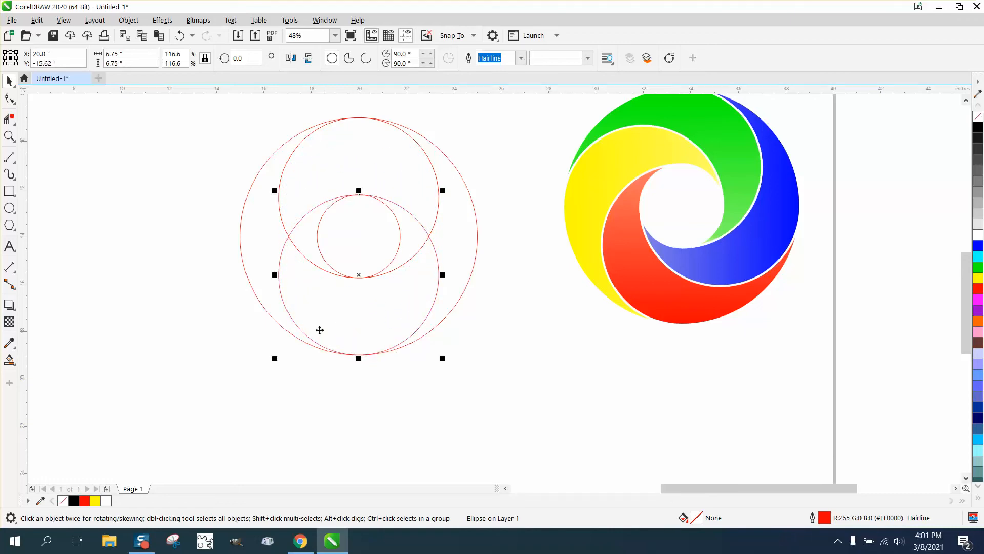
Step: Select the two 6.75-inch circles with the small centre circle and create a copy rotated 90 degrees
drag(271, 114, 471, 382)
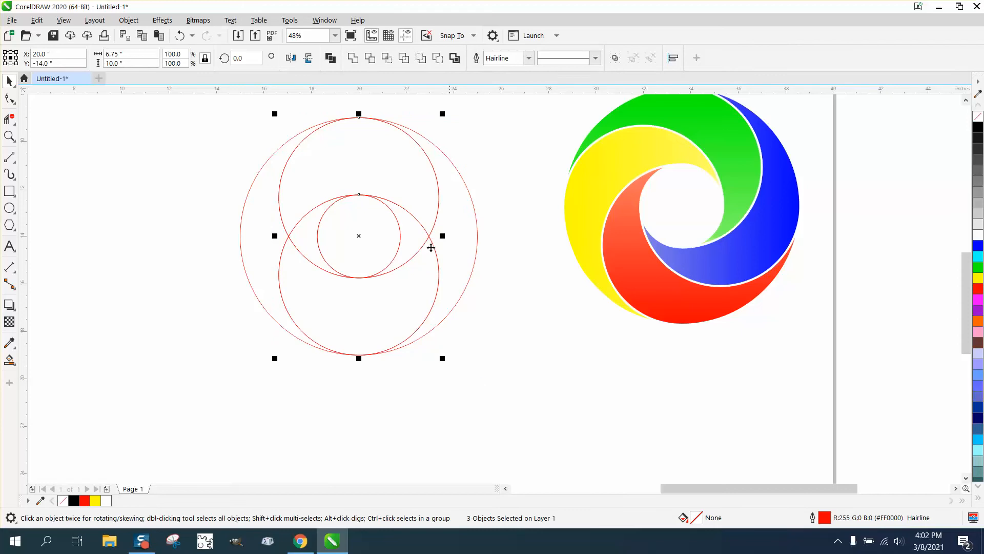
click(243, 58)
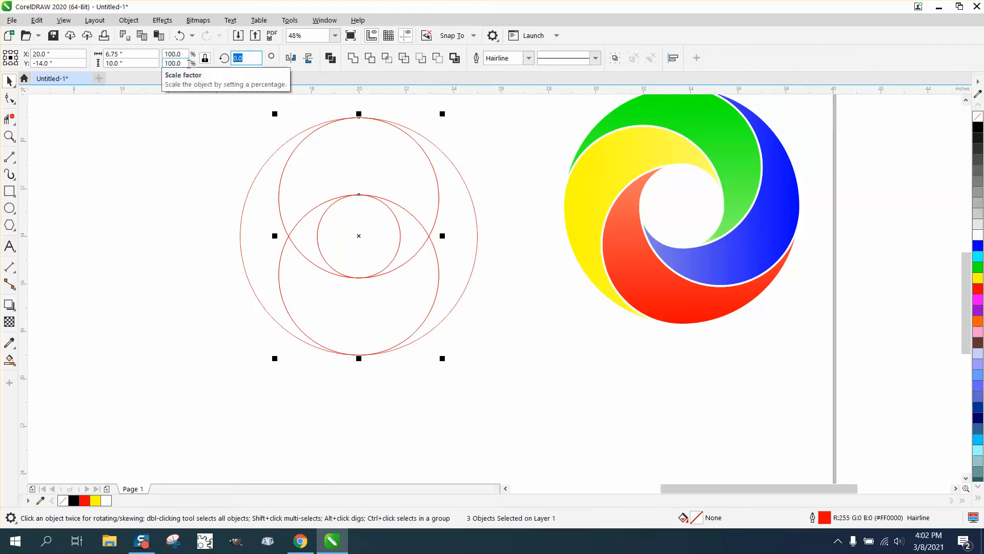
text(90)
key(Return)
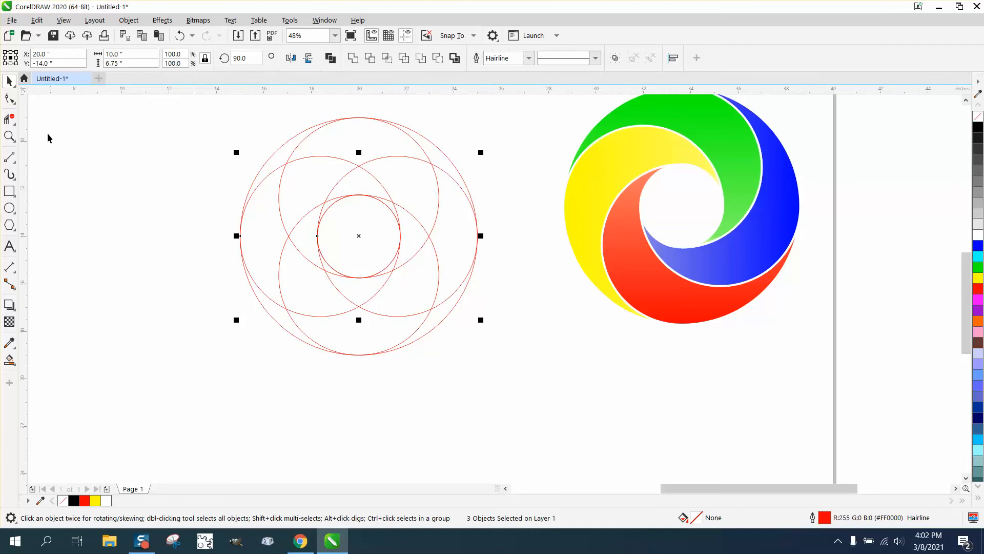
Step: Remove three overlapping arc segments on the left half with Virtual Segment Delete, and smart-fill the resulting crescent yellow without an outline
click(9, 119)
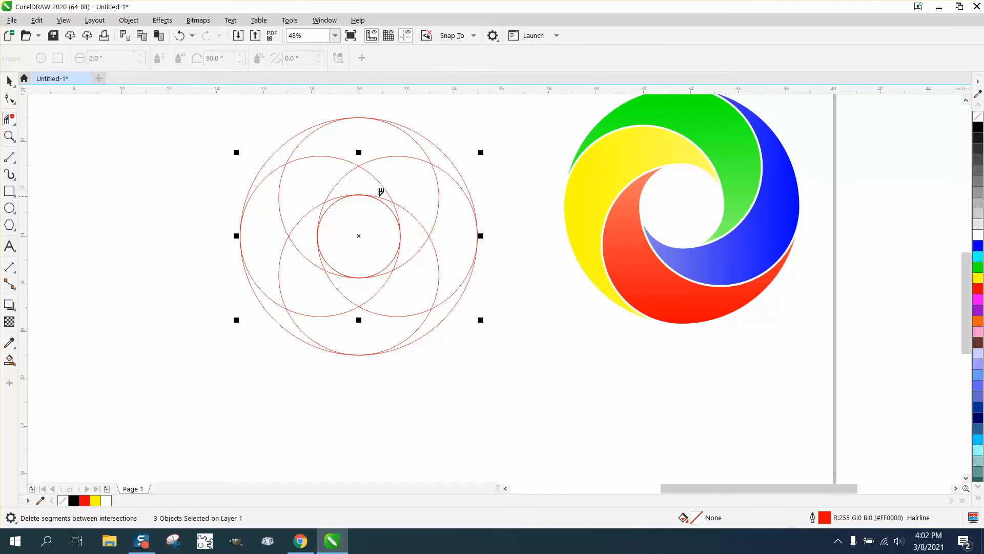
click(351, 171)
click(279, 185)
click(279, 303)
click(9, 360)
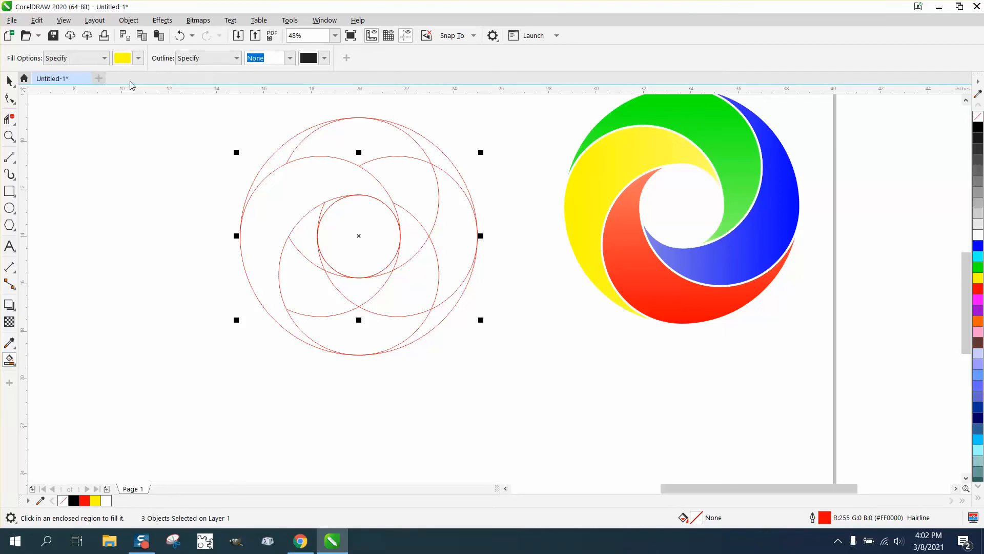
click(279, 222)
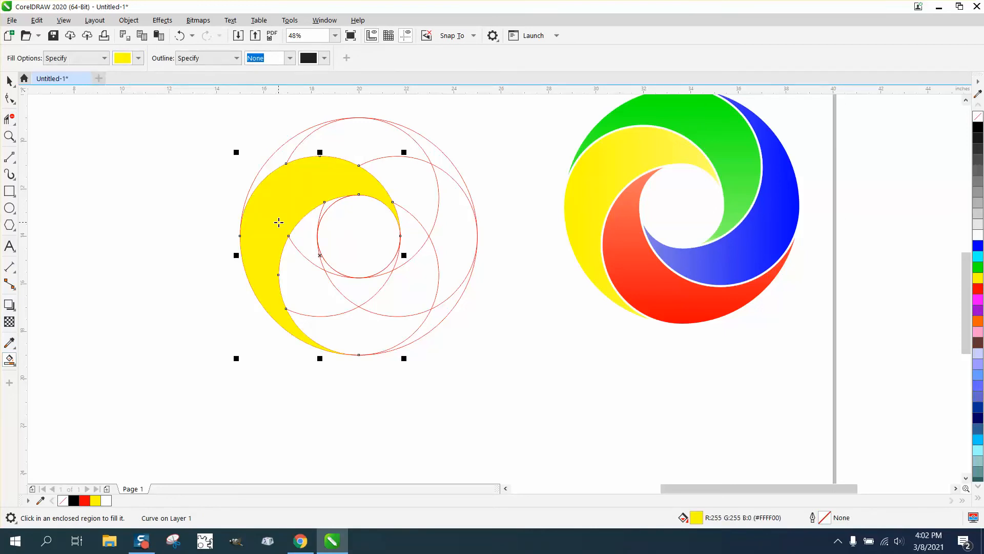
Step: Apply a yellow-to-orange fountain fill diagonally across the crescent and shift its midpoint towards the orange end
click(9, 81)
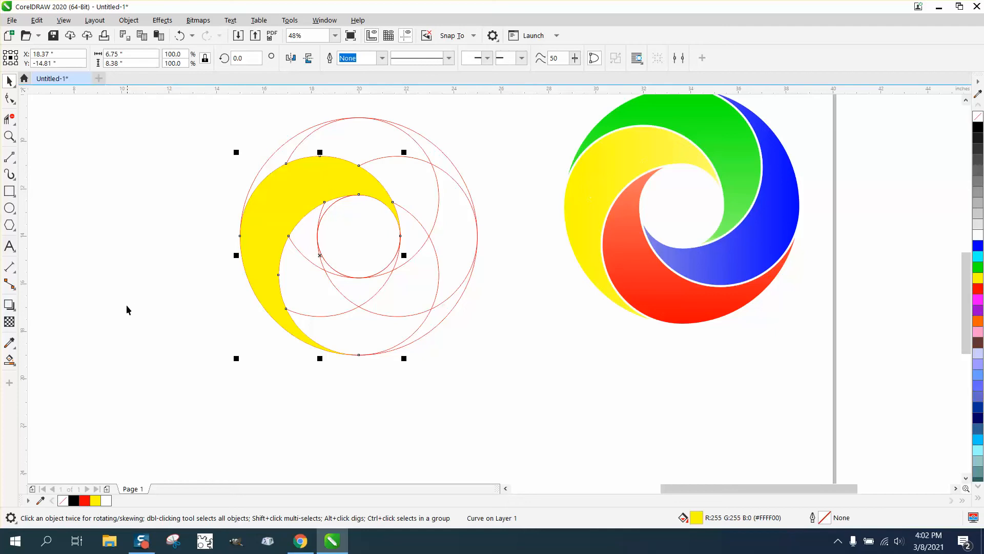
click(13, 365)
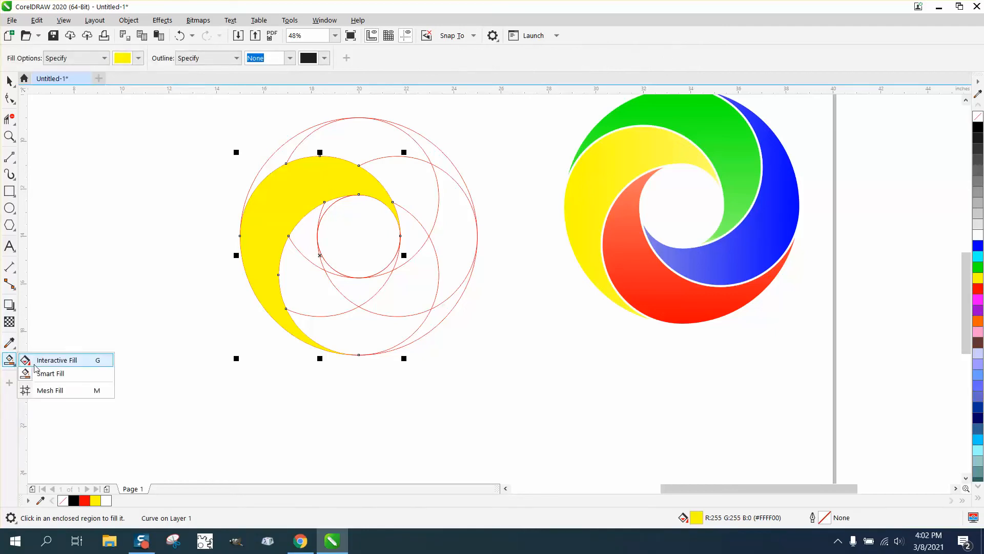
click(73, 367)
drag(347, 182, 219, 300)
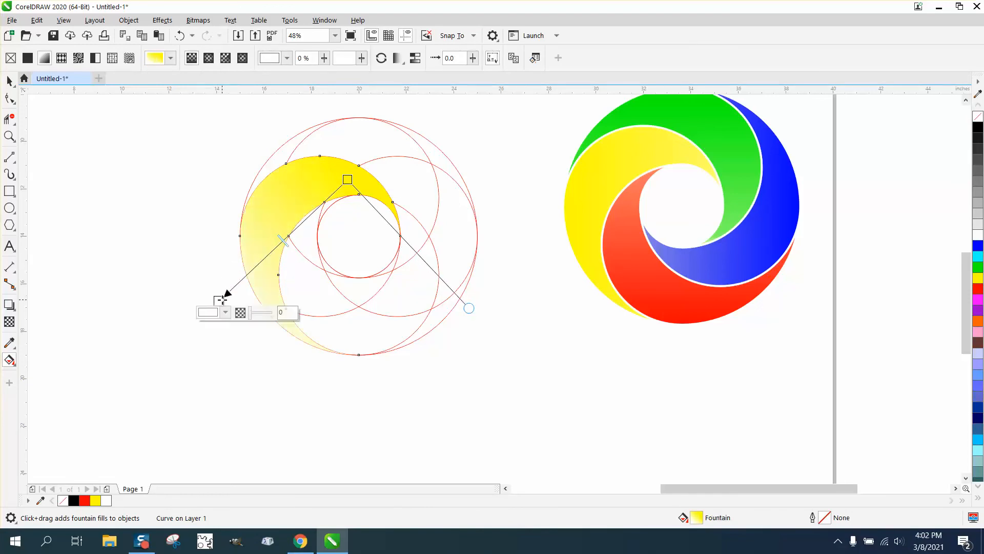
drag(979, 320, 219, 300)
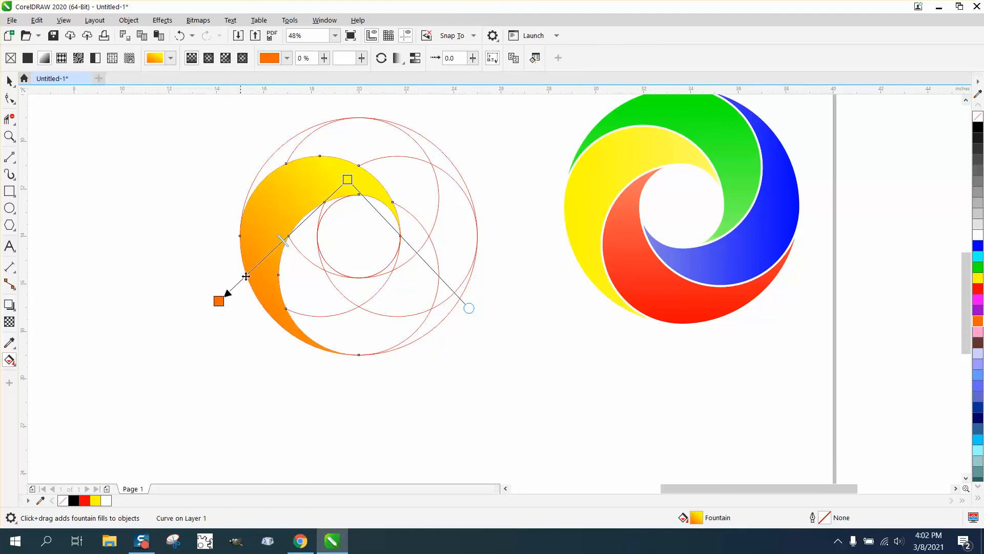
drag(274, 258, 241, 287)
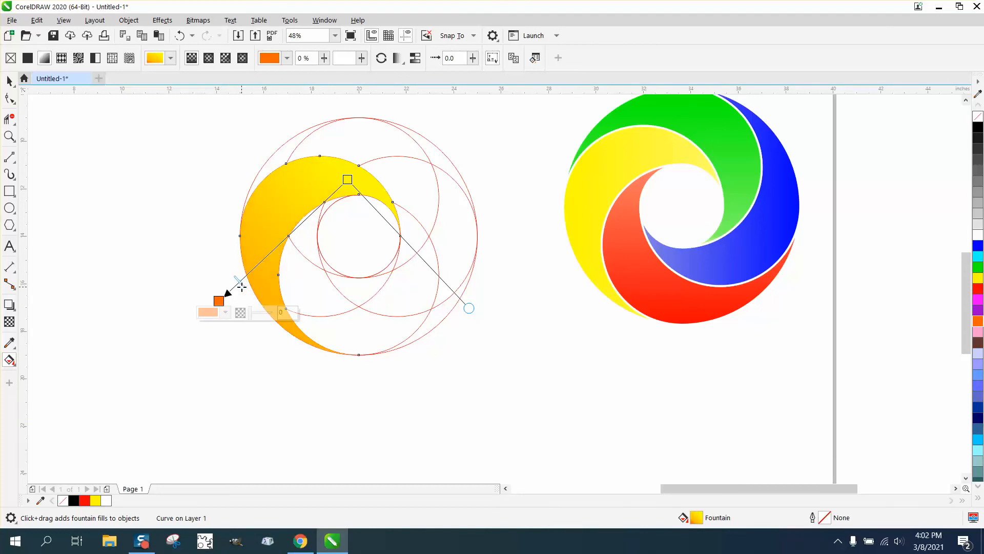
Step: Undo the fountain fill edits on the crescent back to its solid yellow fill
click(180, 35)
click(180, 35)
click(180, 34)
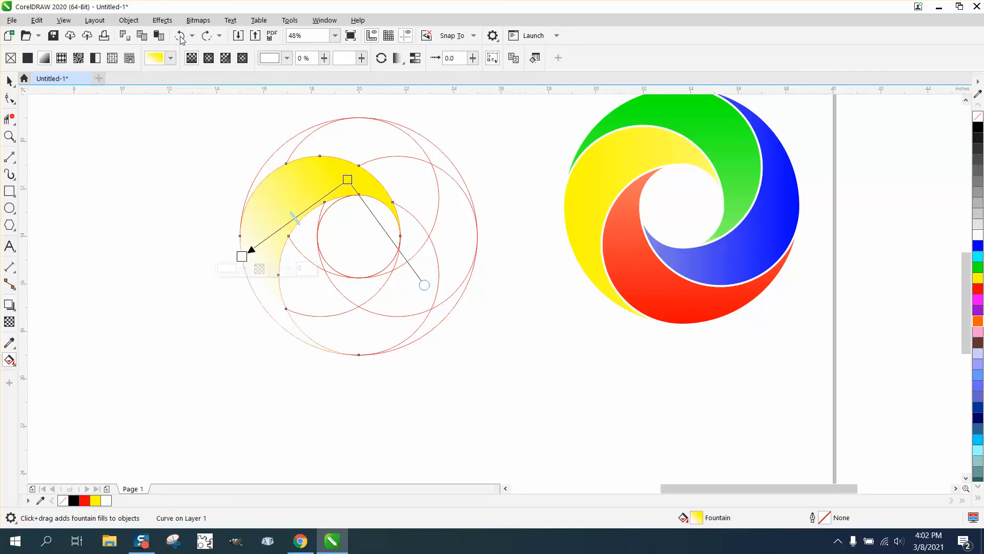
click(180, 35)
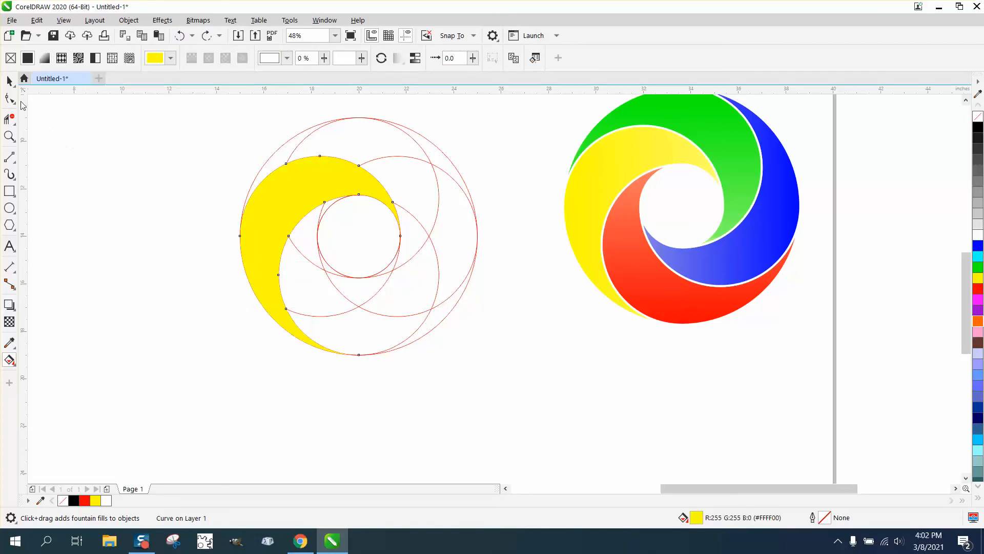
Step: Select the yellow crescent and move its centre of rotation to the common centre of the circles
click(9, 81)
click(222, 165)
click(335, 189)
click(9, 81)
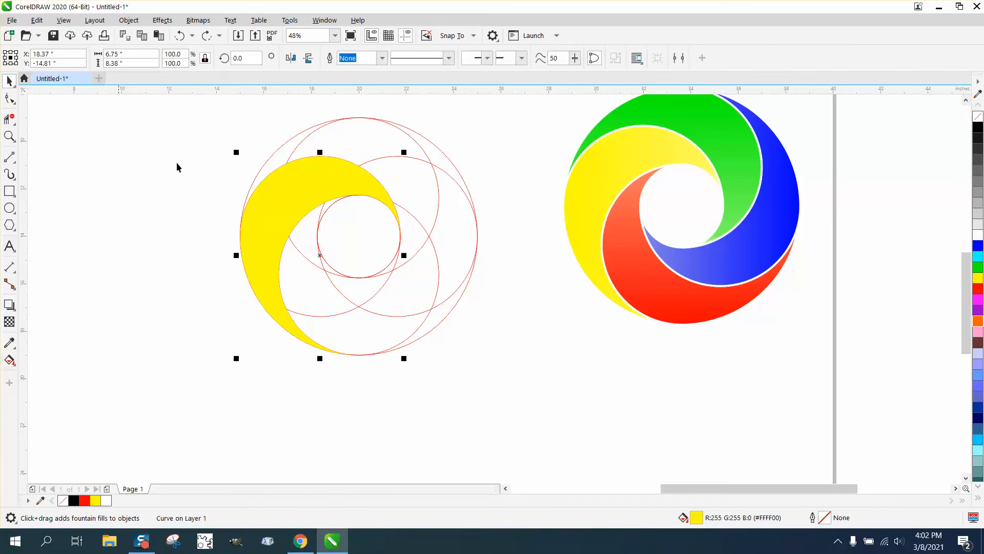
click(275, 183)
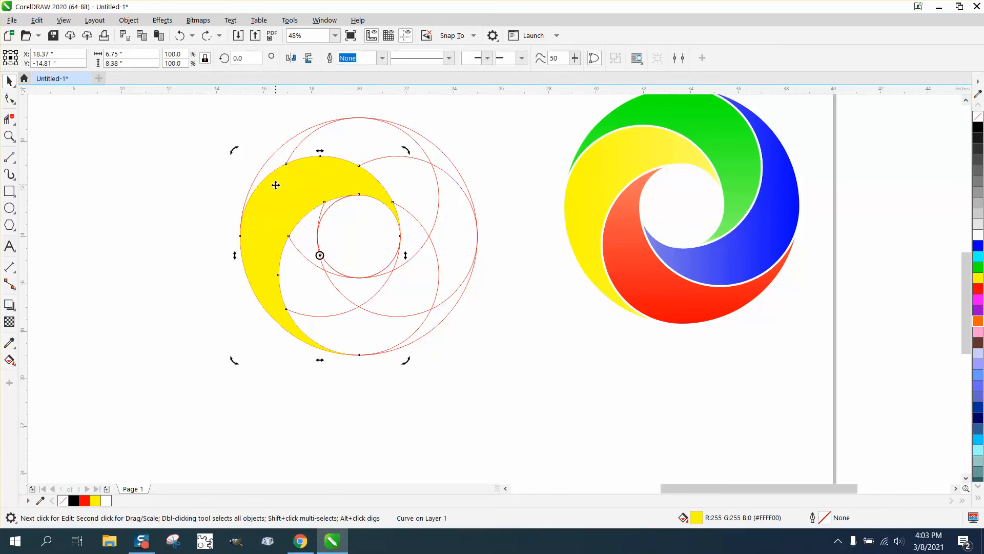
drag(320, 255, 356, 241)
Step: Create a copy of the yellow crescent rotated 90 degrees about the circles' centre and fill the copy blue
click(484, 166)
click(369, 176)
click(369, 175)
double_click(241, 58)
text(90)
key(Return)
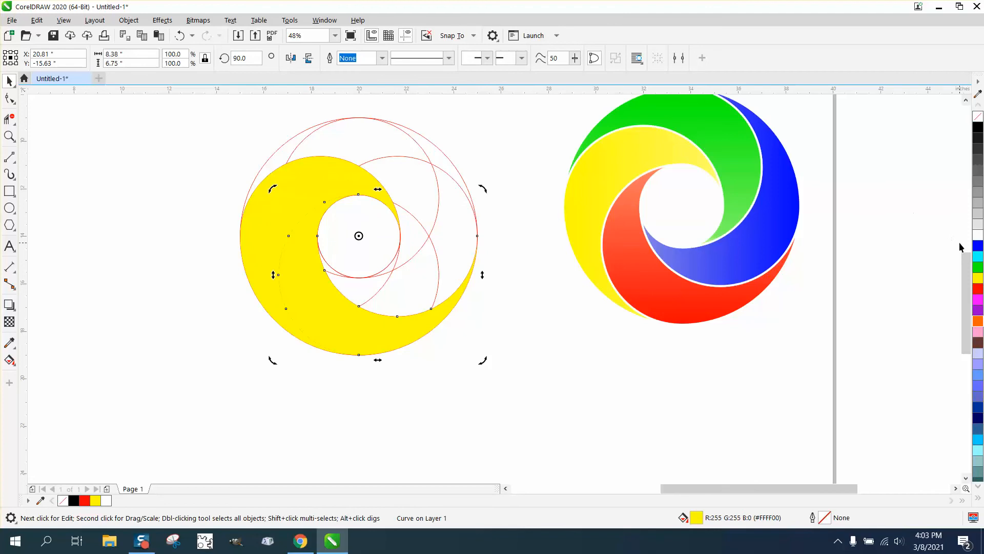
click(977, 248)
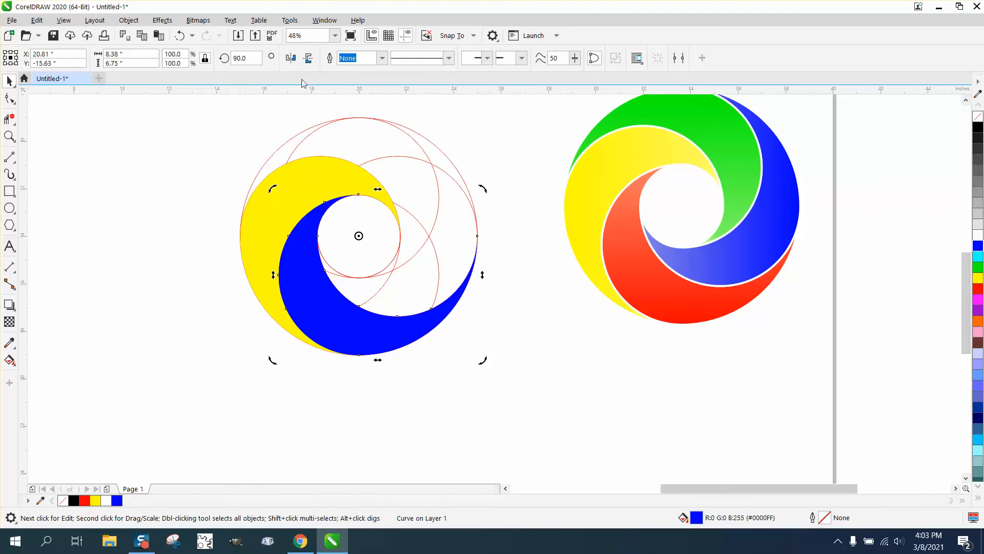
Step: Create crescent copies rotated to 180 and 270 degrees about the circles' centre, filling the first green and the second red
click(246, 57)
text(180)
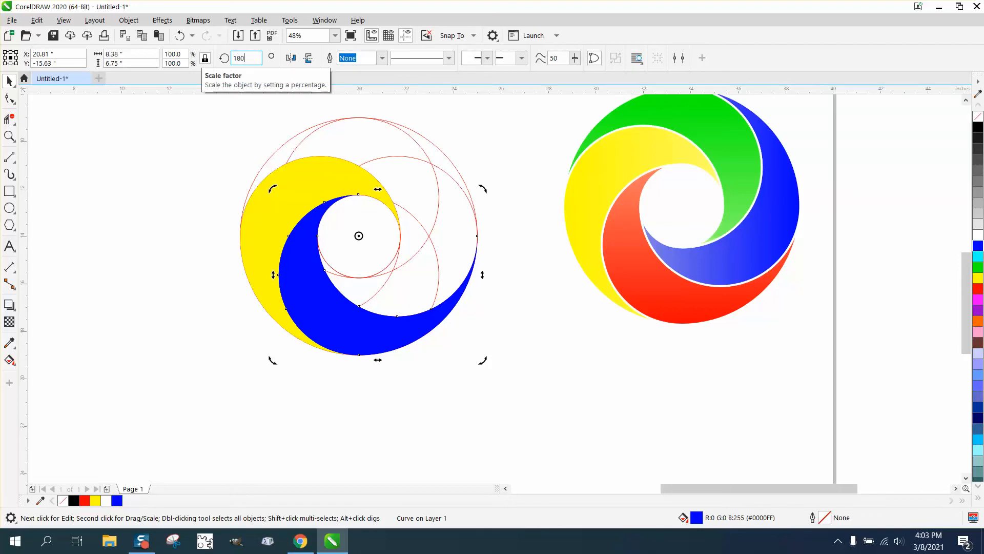
key(Return)
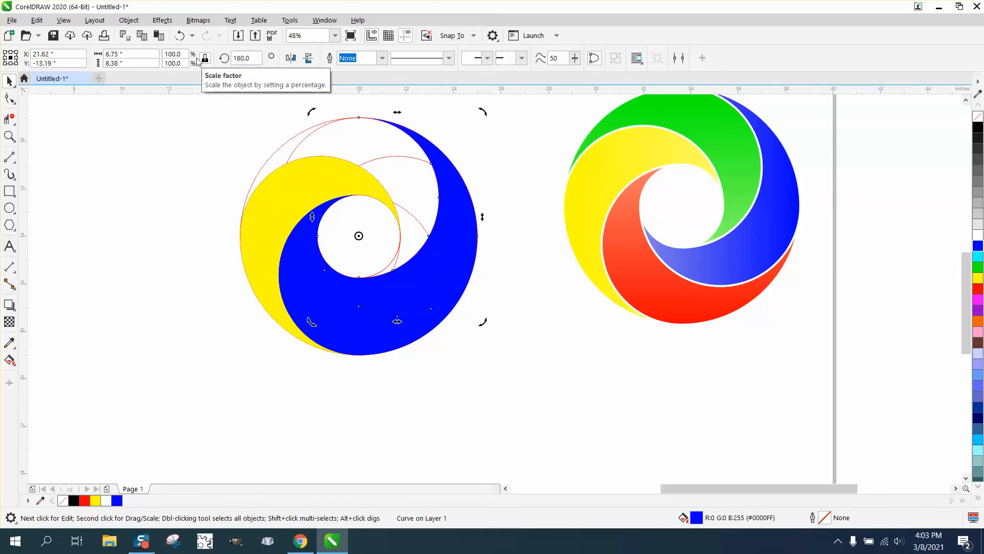
click(979, 267)
key(ctrl+d)
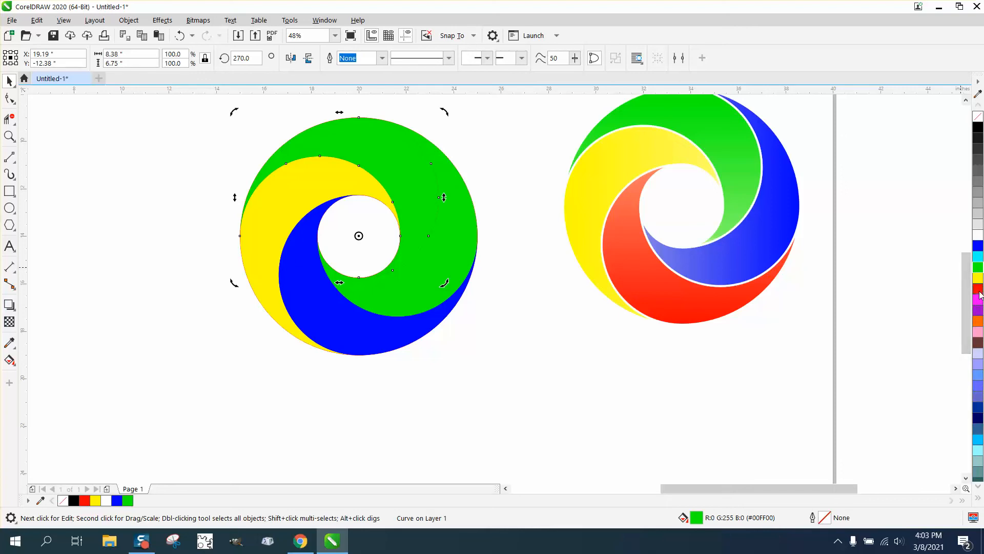
click(979, 290)
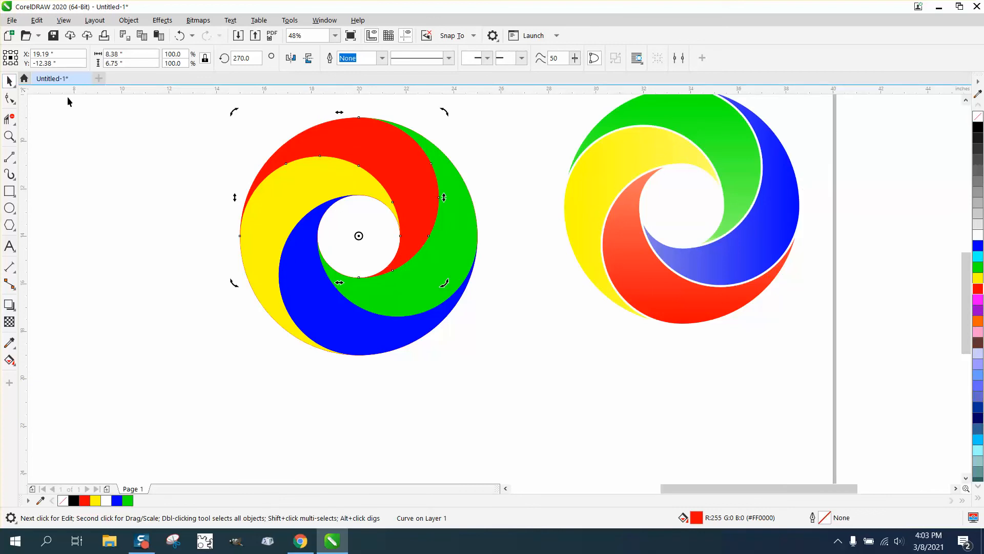
Step: Select all pieces of the new swirl, remove their outlines and move the whole swirl slightly towards the reference logo
scroll(285, 199, down, 2)
drag(241, 145, 402, 285)
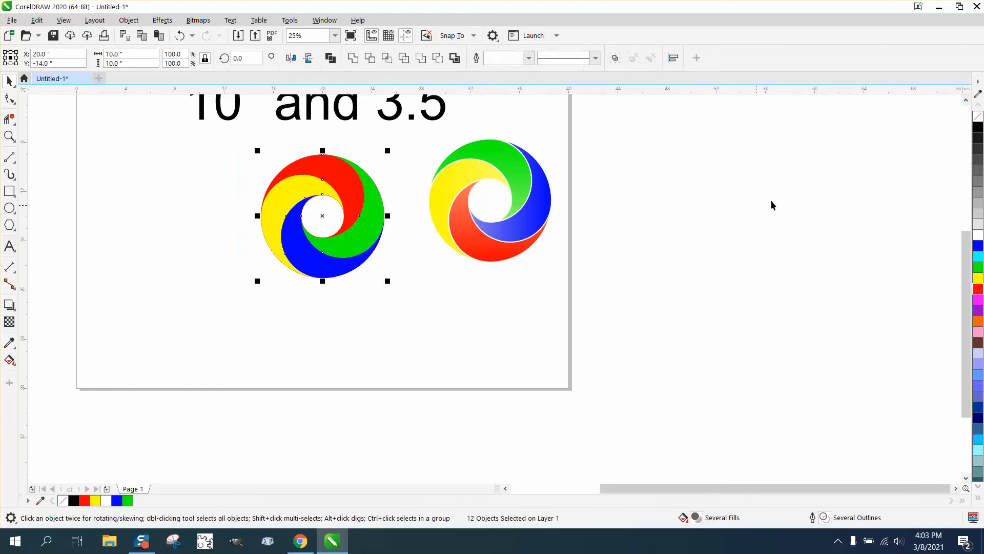
right_click(979, 120)
mouse_move(321, 224)
mouse_down()
mouse_move(277, 259)
mouse_move(247, 262)
mouse_move(332, 207)
mouse_move(351, 213)
mouse_move(331, 221)
mouse_up()
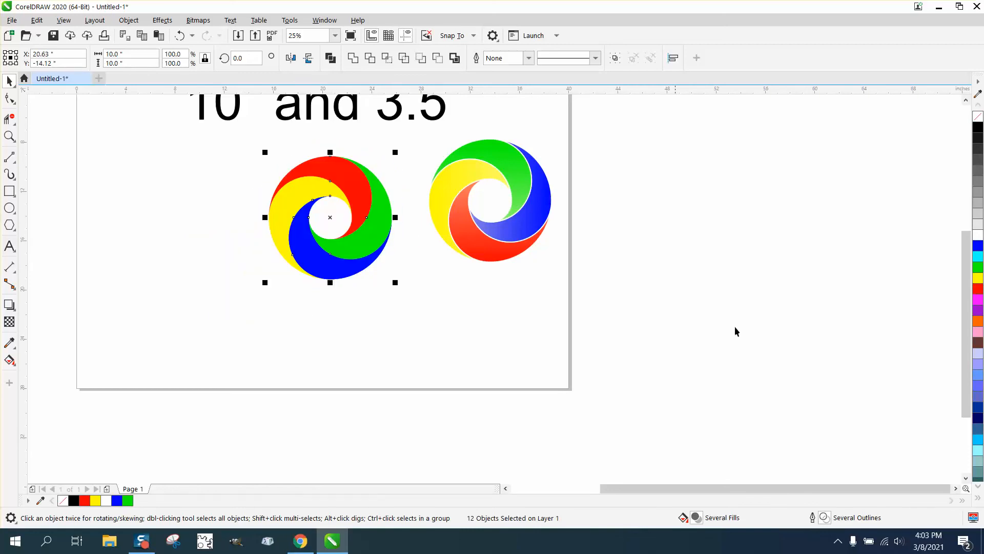
Step: Give all the selected swirl pieces a white outline 16 px wide
double_click(823, 517)
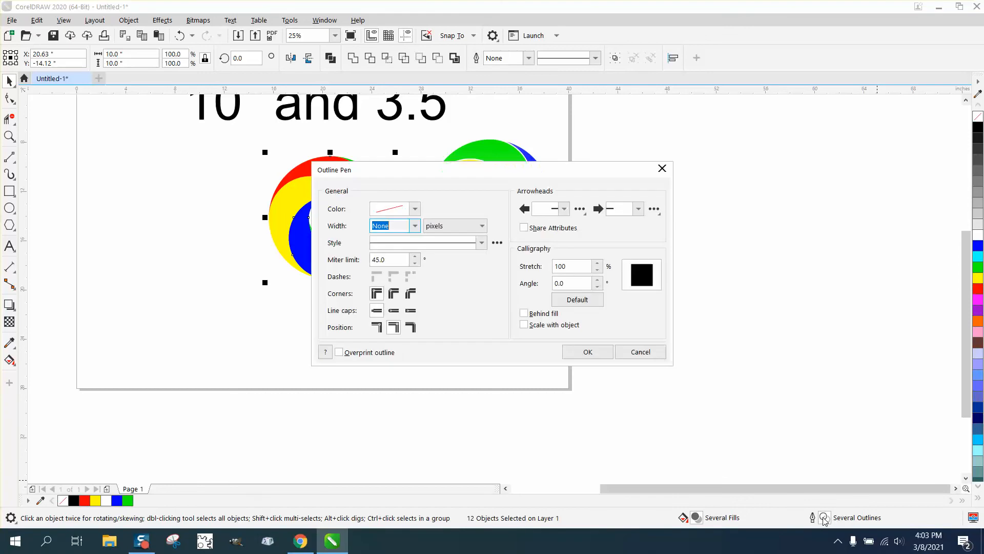
click(416, 226)
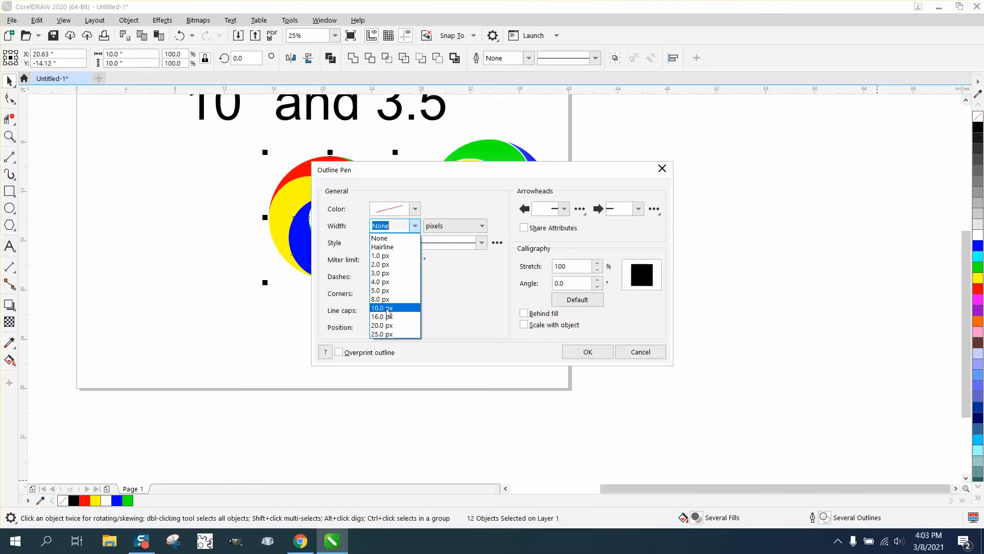
click(387, 318)
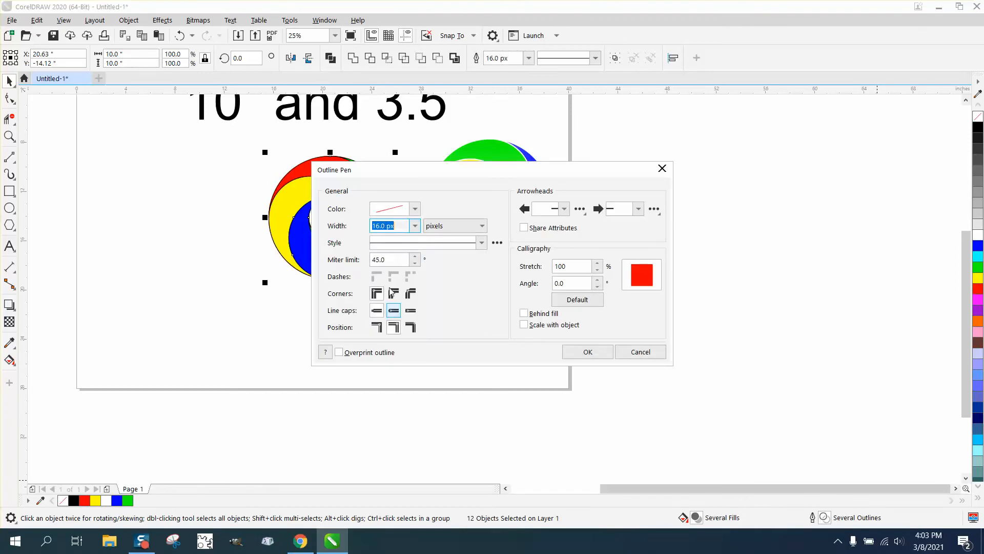
click(416, 209)
click(417, 283)
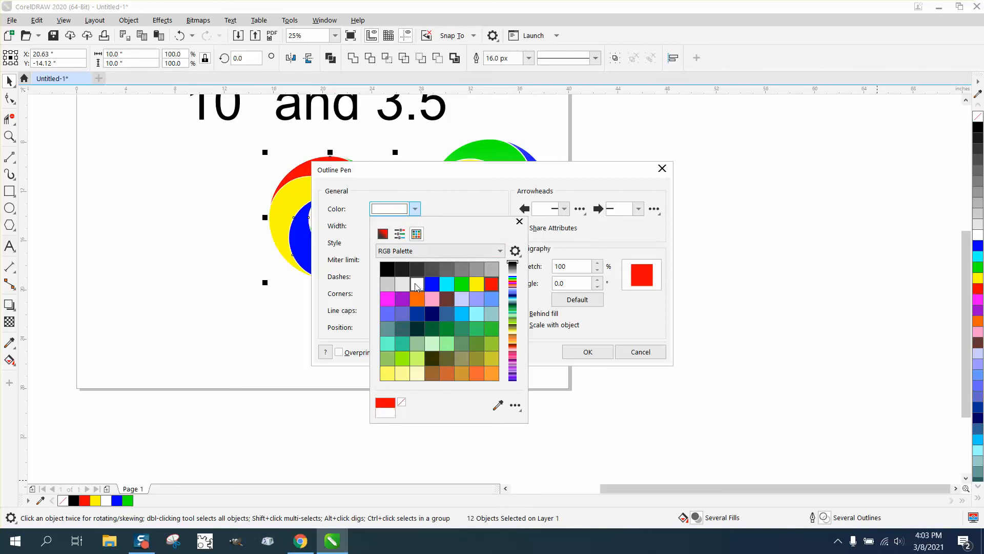
click(589, 352)
click(590, 352)
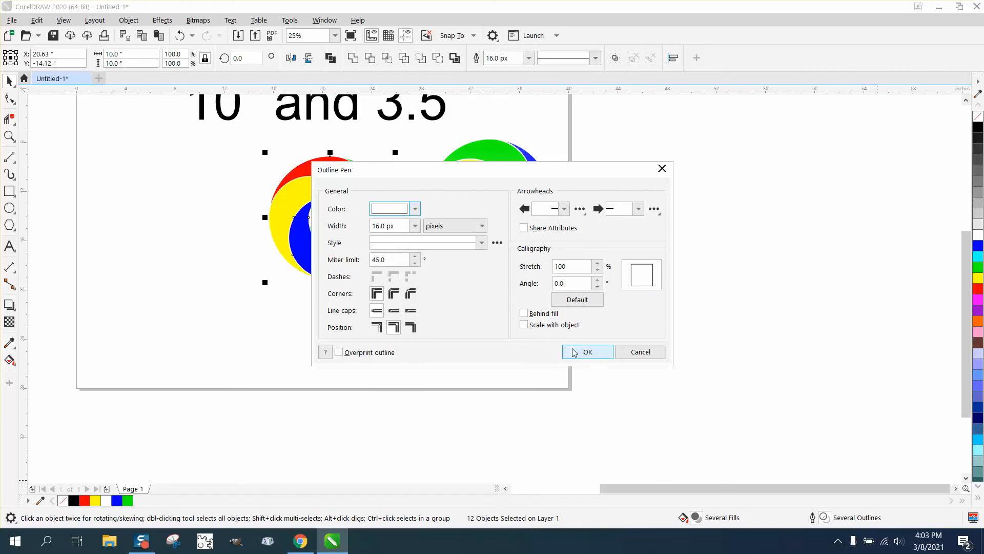
Step: Increase the white outline width of all the swirl pieces to 20 px
click(11, 137)
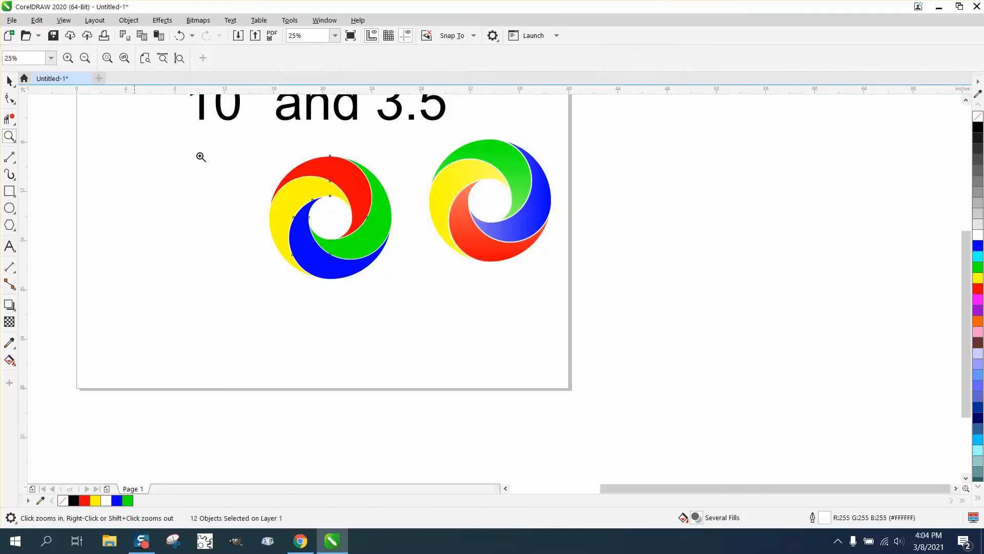
drag(285, 160, 446, 264)
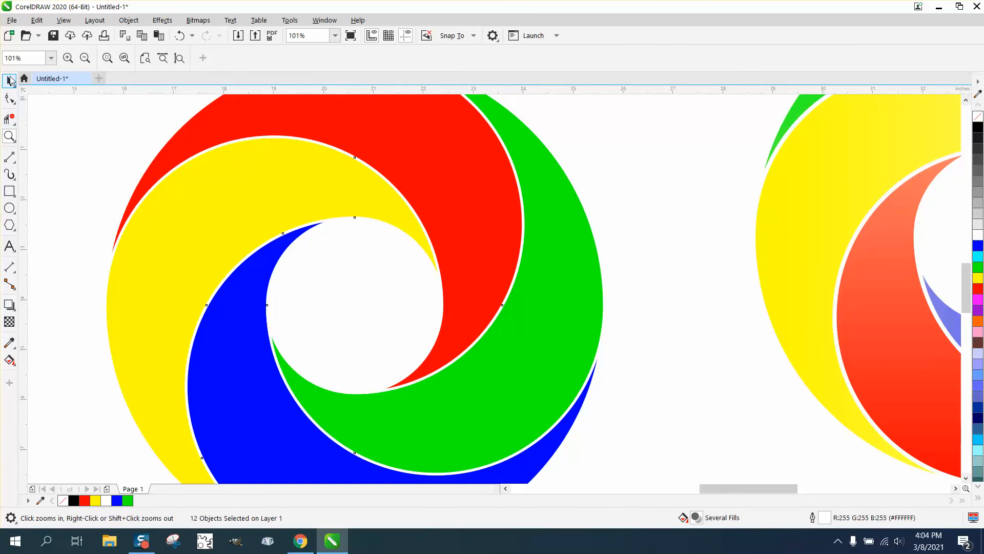
click(9, 81)
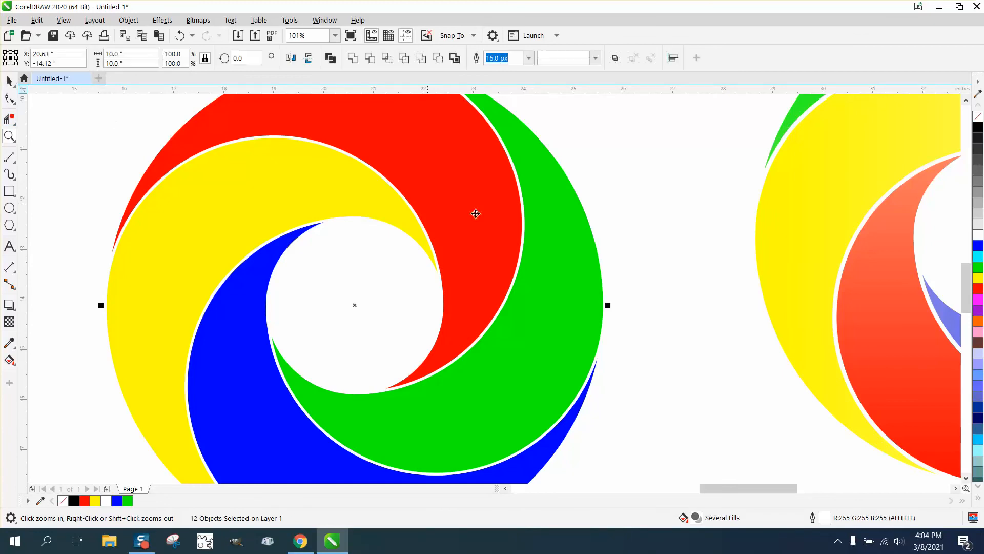
double_click(823, 518)
click(415, 225)
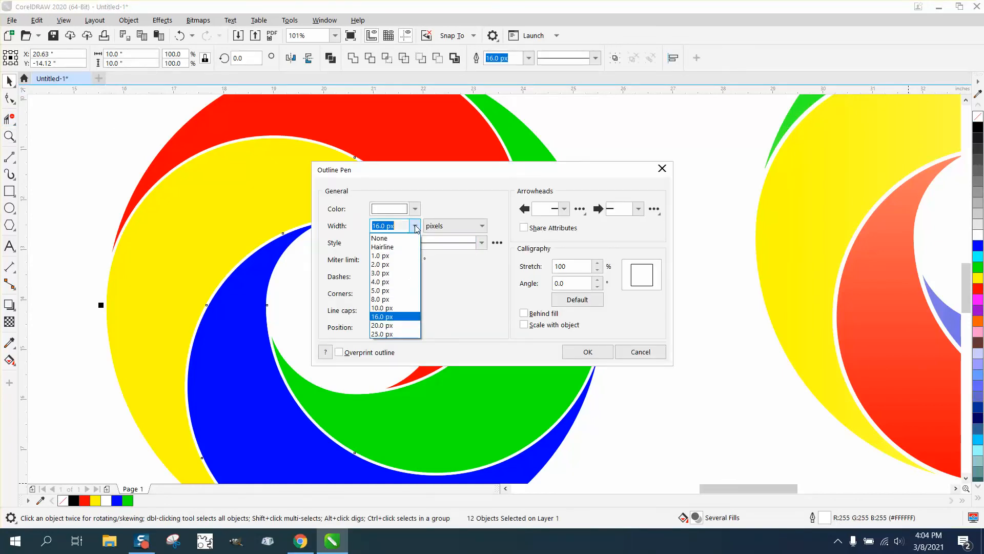
click(389, 326)
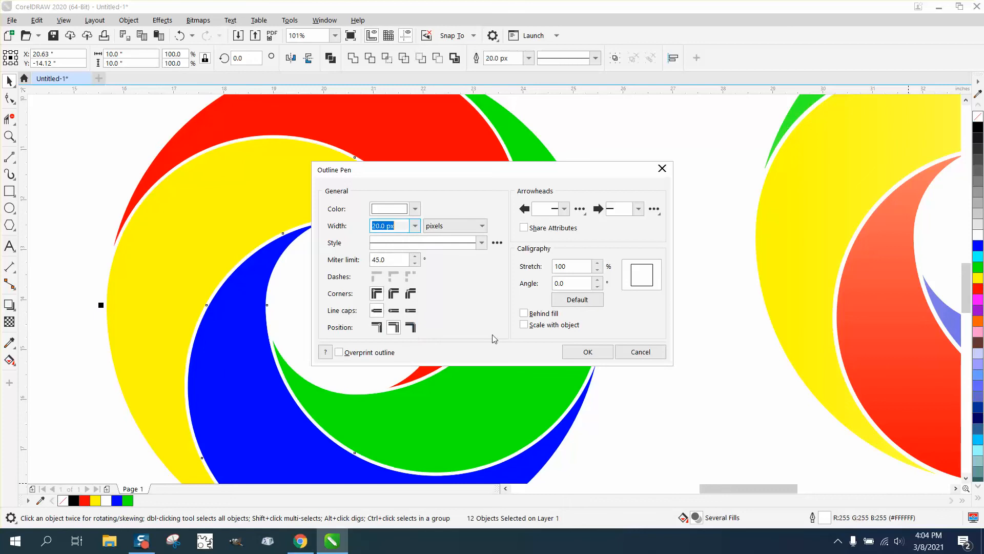
click(588, 351)
scroll(414, 253, down, 2)
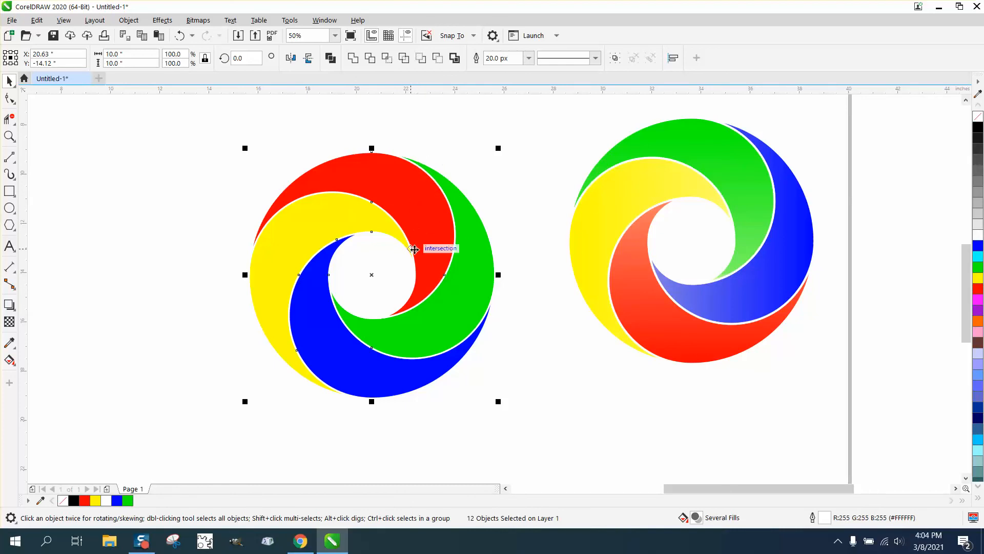
click(9, 136)
drag(193, 145, 557, 408)
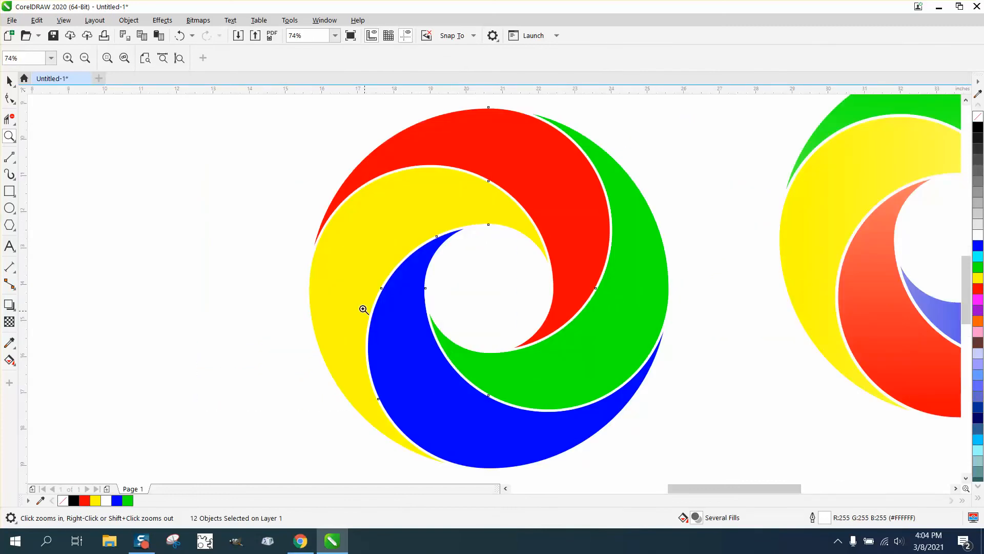